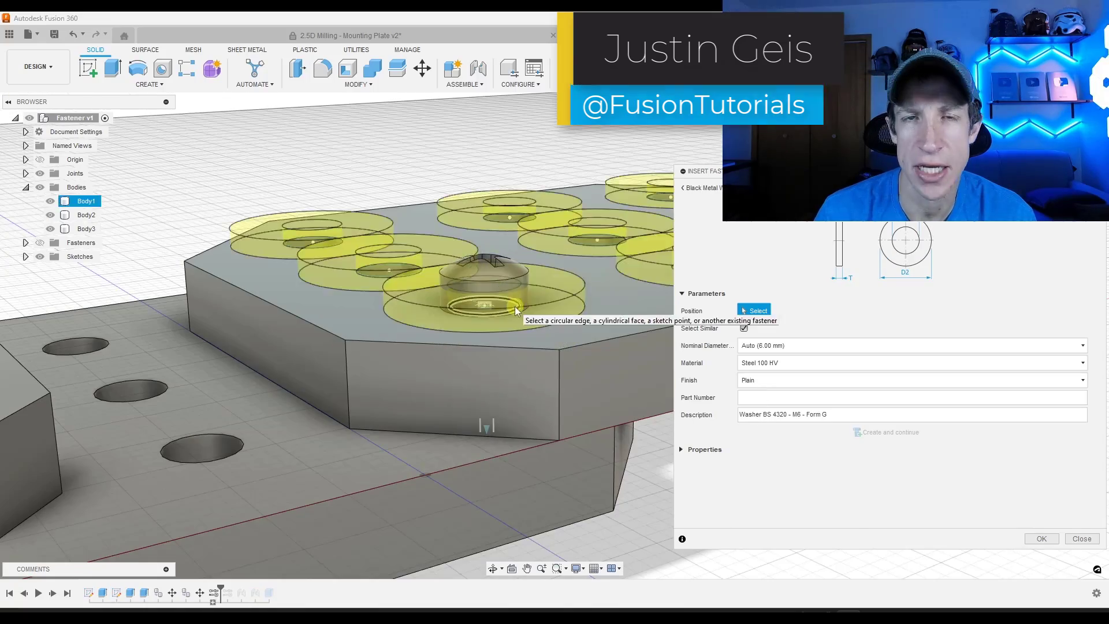
- Insert a Black Metal Washer Form G under the round screw head with a nominal diameter of 6.00 mm
left_click(515, 308)
left_click(774, 347)
left_click(772, 354)
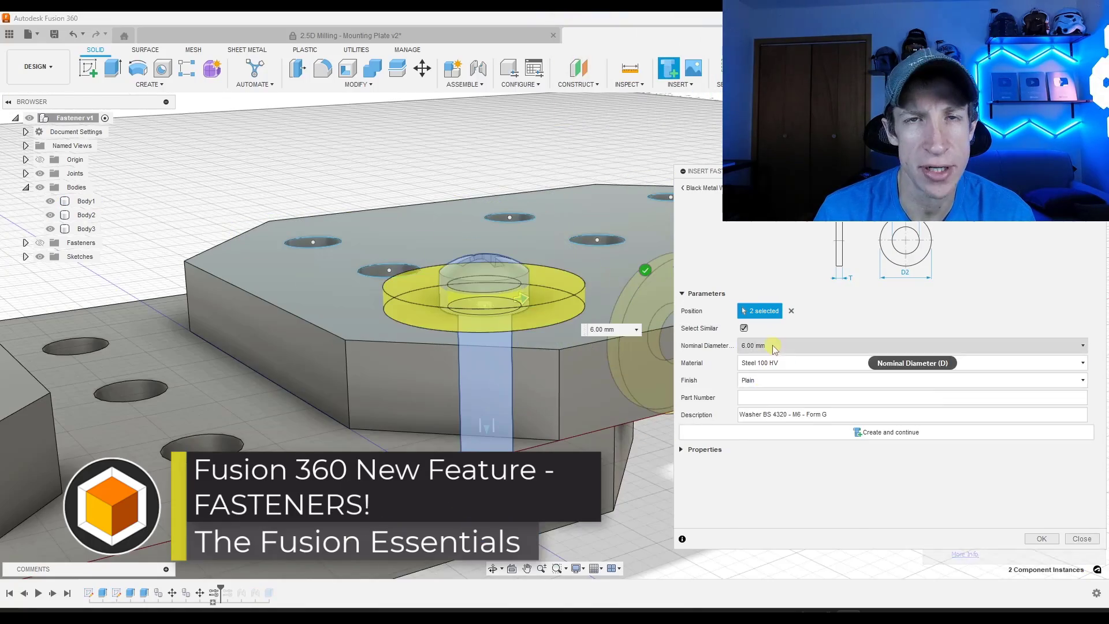
left_click(1041, 540)
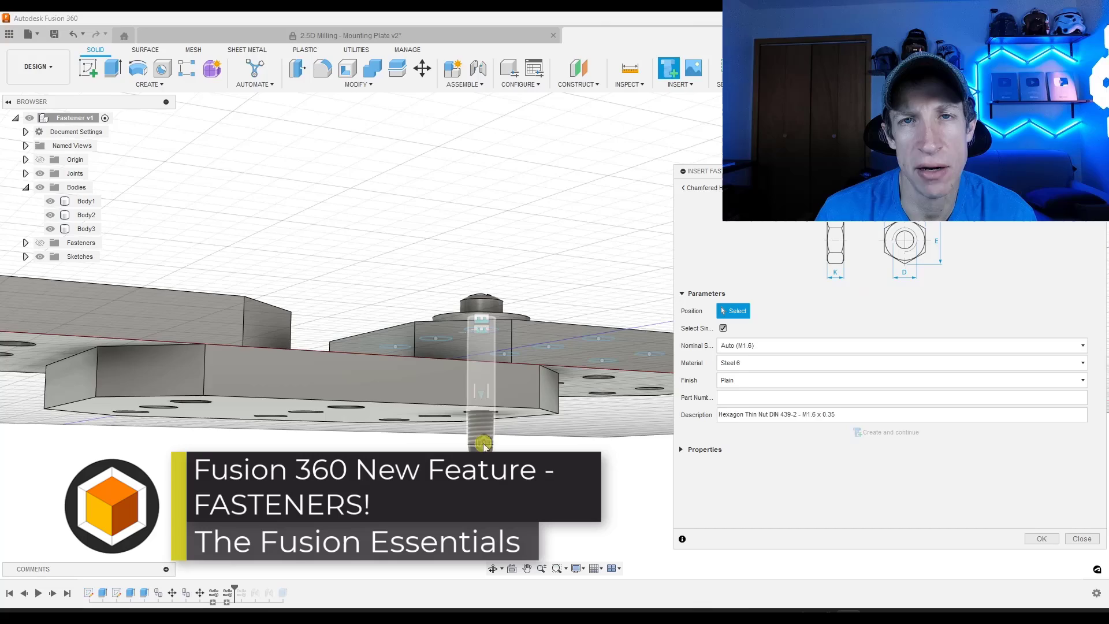
- Position a chamfered hexagon thin nut on the screw shaft against the lower plate's underside
left_click(528, 428)
left_click(446, 406)
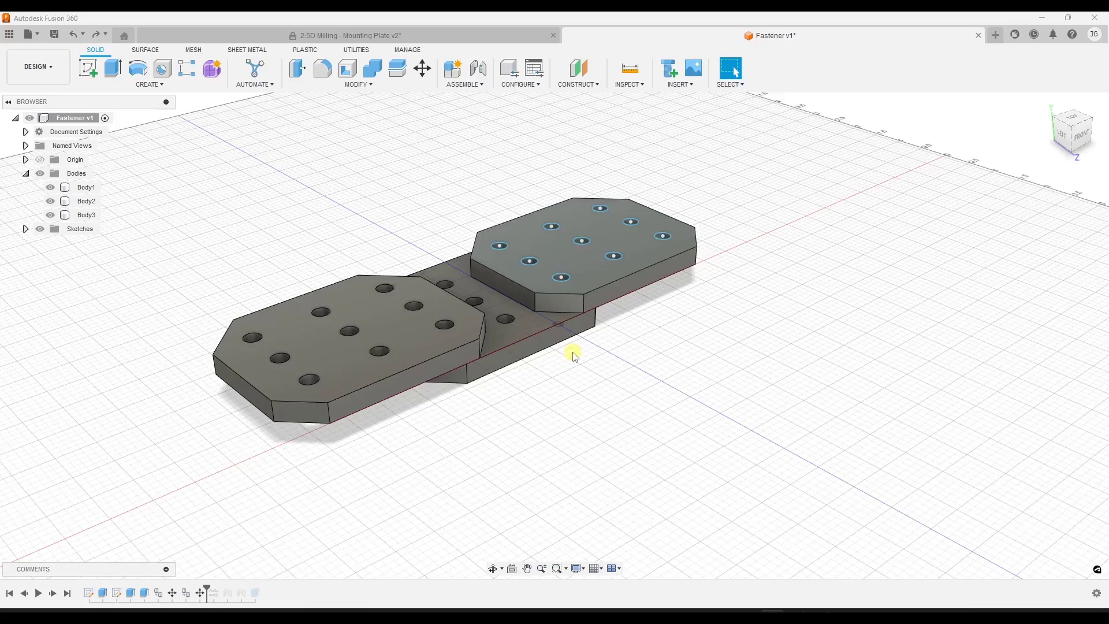
scroll(573, 357, "up", 2)
scroll(664, 367, "up", 2)
mouse_move(654, 363)
middle_mouse_down("shift")
mouse_move(660, 357)
mouse_move(648, 364)
middle_mouse_up("shift")
middle_click_drag(589, 312, 611, 290)
left_click(730, 68)
middle_click_drag(745, 271, 631, 193, "shift")
middle_click_drag(649, 289, 660, 290, "shift")
- Start inserting a fastener and browse the self-tapping round head bolts and screws
left_click(669, 78)
left_click(711, 298)
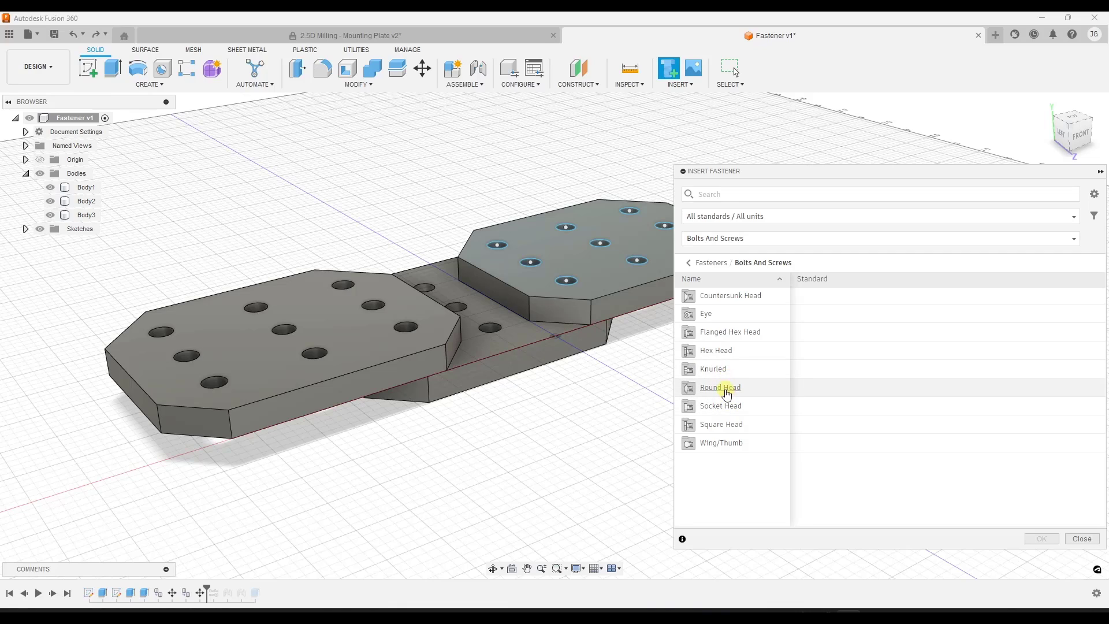
left_click(726, 388)
left_click(721, 296)
scroll(718, 416, "down", 5)
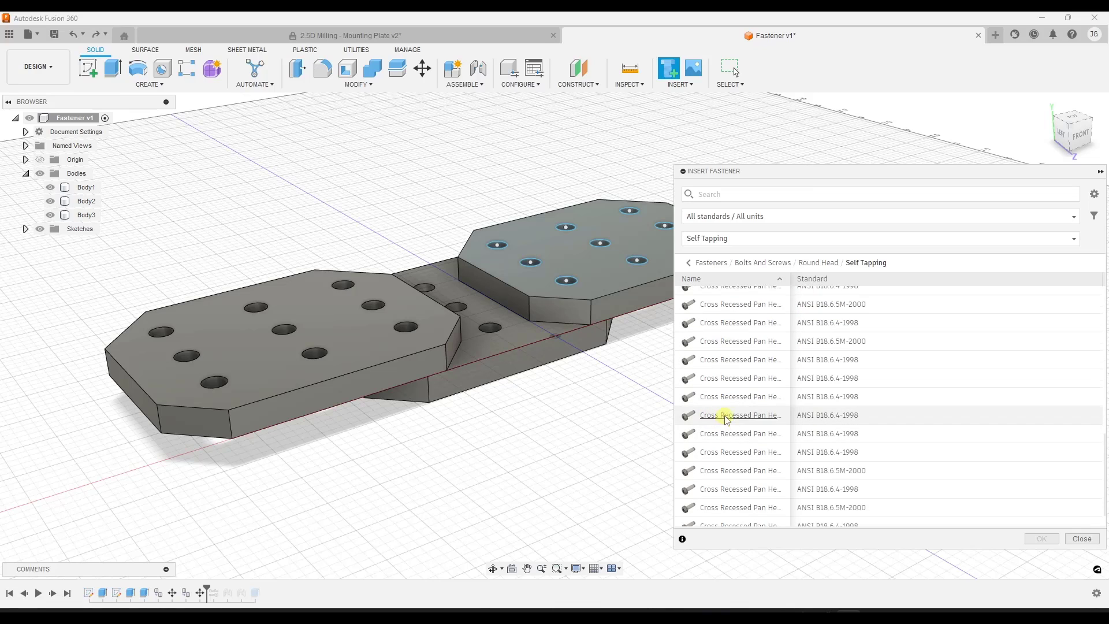
scroll(727, 421, "down", 1)
- Sort the fasteners by standard and choose the ANSI B18.6.4-1998 Cross Recessed Fillister Head Tapping Screw T II
left_click_drag(674, 421, 622, 421)
left_click_drag(737, 278, 766, 290)
left_click(769, 285)
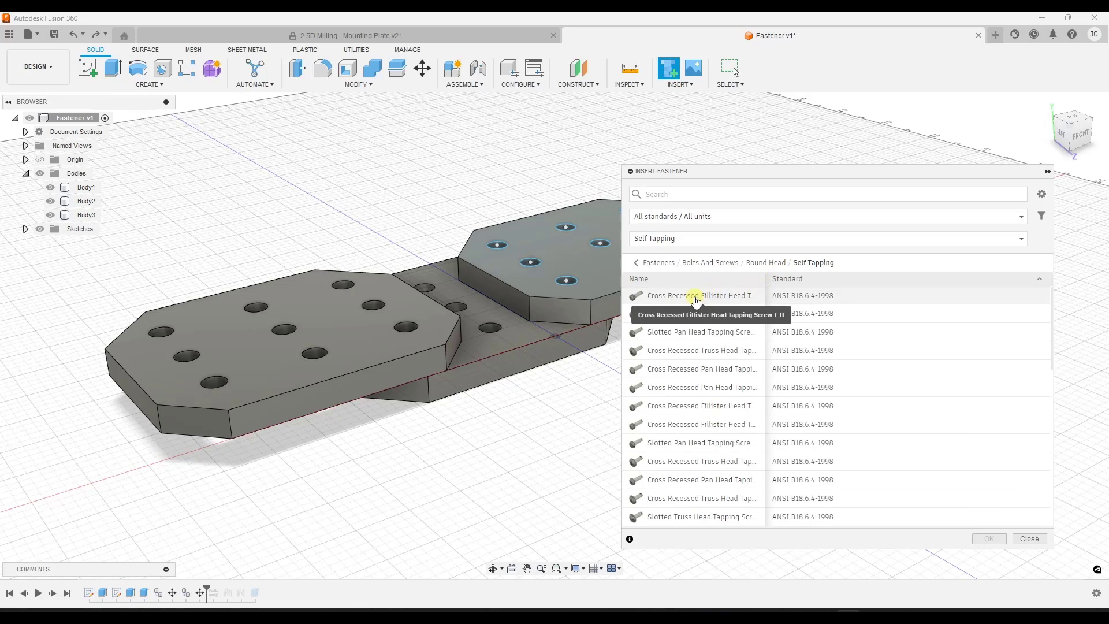
left_click(696, 296)
- Place the screw on the upper plate's front corner hole and adjust its thread designation to fit the hole
scroll(569, 283, "up", 5)
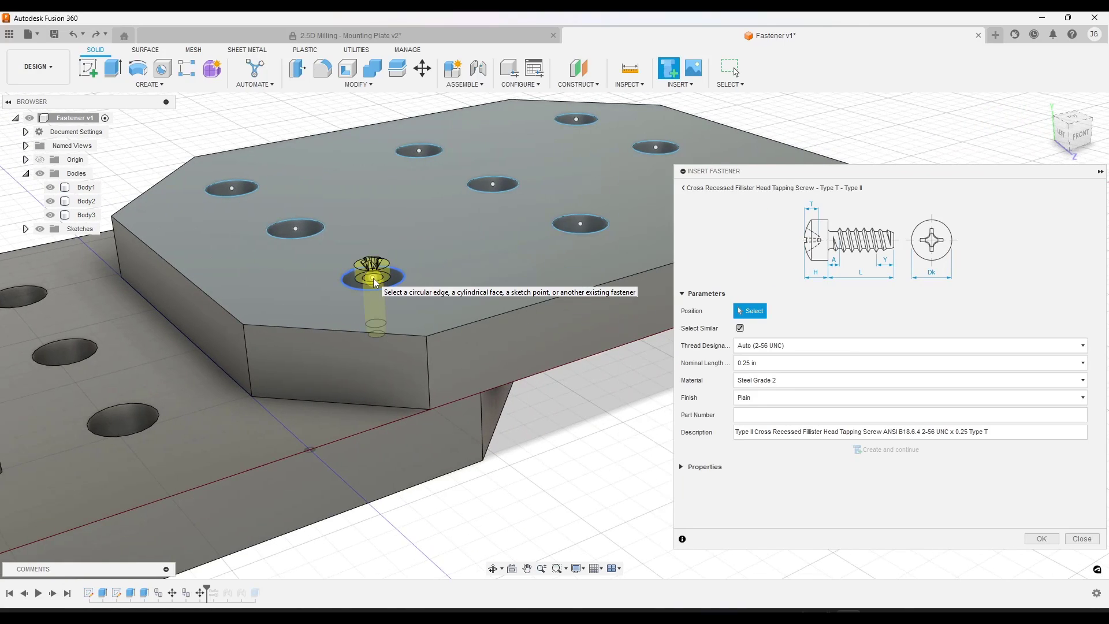
left_click(374, 282)
left_click(799, 346)
left_click(775, 406)
mouse_move(404, 317)
middle_mouse_down("shift")
mouse_move(393, 306)
mouse_move(407, 296)
middle_mouse_up("shift")
left_click(770, 344)
left_click(749, 440)
left_click(768, 346)
left_click(756, 433)
left_click(782, 346)
left_click(768, 451)
- Adjust the screw's nominal length so that it passes through both plates, and insert it
middle_click_drag(456, 312, 383, 299, "shift")
scroll(385, 299, "down", 3)
left_click(390, 341)
left_click_drag(386, 338, 389, 374)
left_click_drag(393, 440, 396, 480)
middle_click_drag(396, 479, 395, 433, "shift")
left_click_drag(392, 435, 399, 391)
middle_click_drag(400, 391, 494, 365, "shift")
key("Return")
- Finish inserting fasteners and examine the screw head seated on the upper plate's corner hole
mouse_move(445, 275)
middle_mouse_down("shift")
mouse_move(448, 307)
mouse_move(418, 287)
mouse_move(421, 252)
mouse_move(465, 260)
mouse_move(436, 275)
middle_mouse_up("shift")
scroll(407, 323, "up", 8)
double_click(417, 204)
left_click(1082, 539)
scroll(640, 265, "down", 6)
scroll(577, 240, "up", 6)
scroll(590, 223, "up", 2)
scroll(543, 289, "up", 3)
scroll(537, 288, "down", 3)
scroll(508, 270, "up", 3)
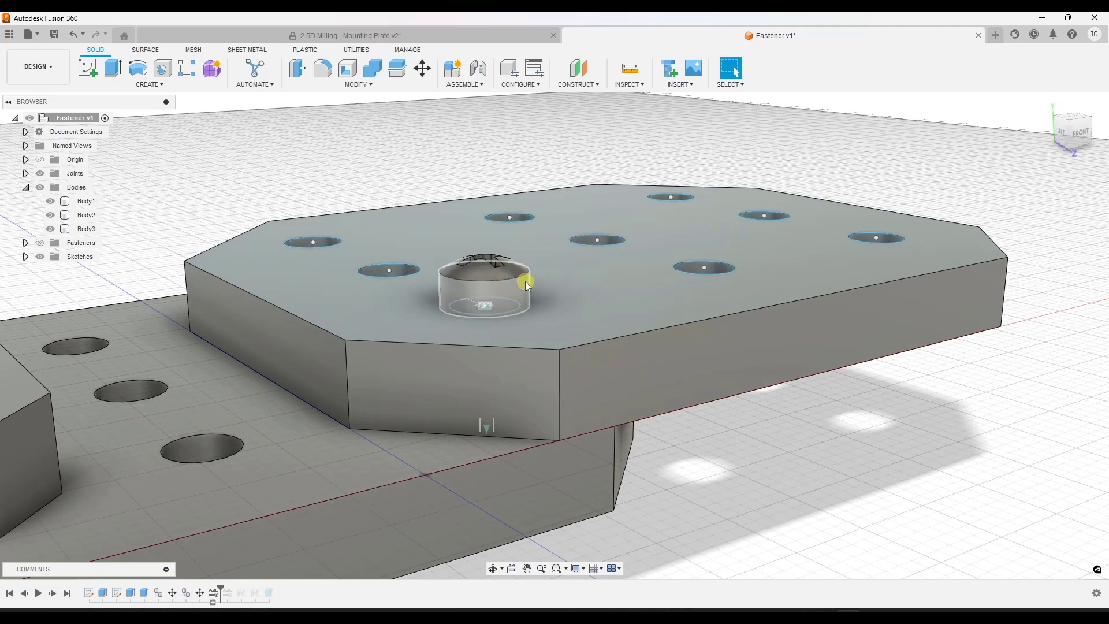
- Choose the Black Metal Washer G from the plain washers in the fastener library
left_click(669, 70)
left_click(708, 301)
left_click(727, 332)
- Place the washer under the fillister screw head with a nominal diameter of 6.00 mm and insert it
left_click(515, 309)
left_click(494, 282)
left_click(761, 347)
left_click(763, 378)
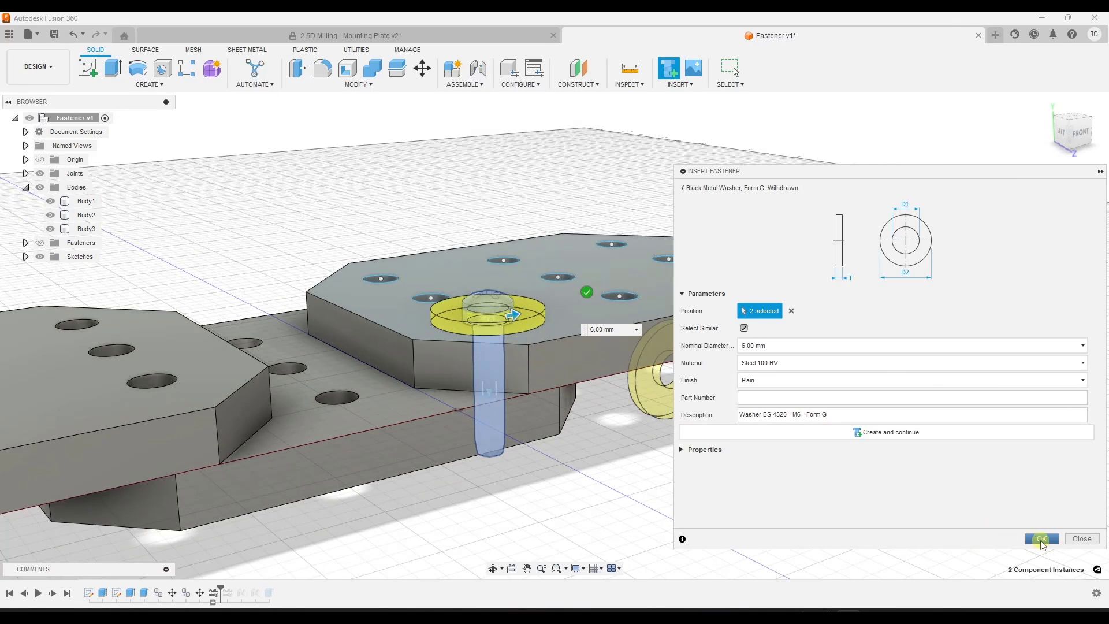
left_click(1041, 539)
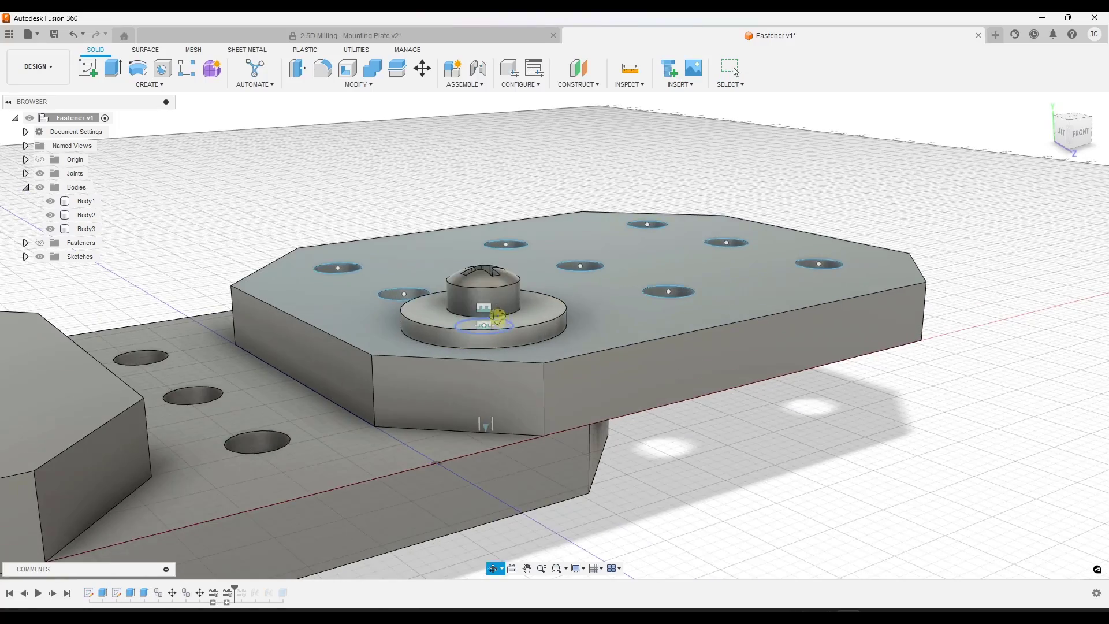
- Examine the washer under the screw head and the screw end protruding below the lower plate
mouse_move(497, 307)
middle_mouse_down("shift")
mouse_move(480, 297)
mouse_move(485, 306)
mouse_move(478, 281)
mouse_move(495, 316)
middle_mouse_up("shift")
scroll(508, 329, "up", 4)
scroll(469, 290, "down", 6)
middle_click_drag(498, 302, 473, 284, "shift")
scroll(492, 281, "down", 2)
left_click(670, 72)
middle_click_drag(515, 365, 510, 353, "shift")
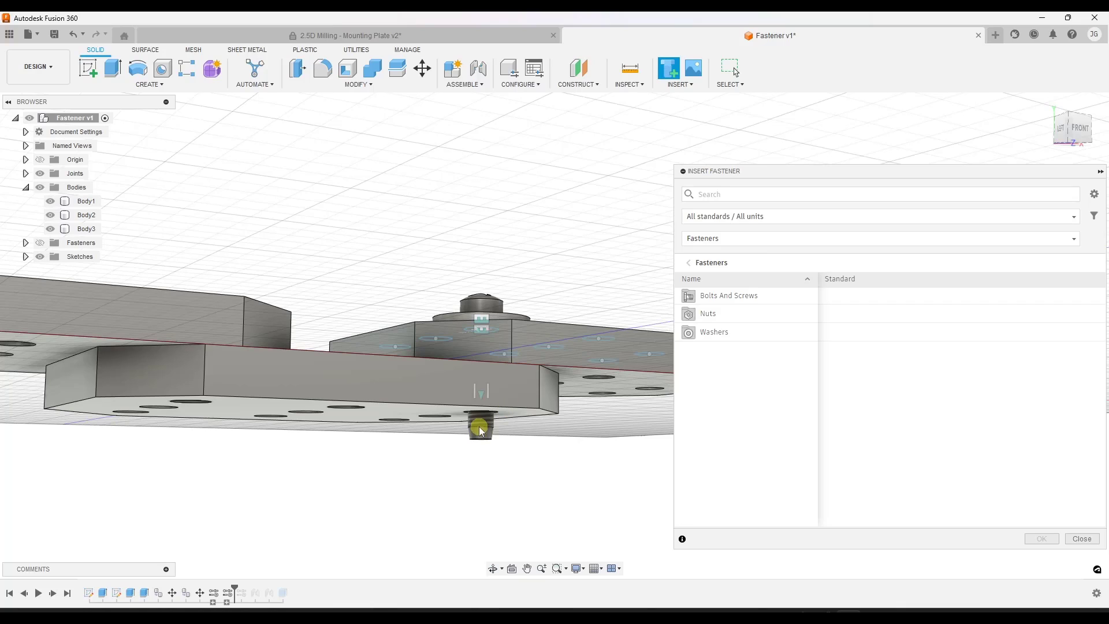
left_click(1081, 539)
- Edit the inserted fillister screw and lengthen it so that it protrudes further below the lower plate
right_click(212, 596)
left_click(242, 505)
left_click_drag(481, 465, 479, 484)
key("Return")
- Choose the chamfered hexagon thin nut (Product Grade A and B) from the hex nuts in the fastener library
left_click(670, 71)
left_click(706, 317)
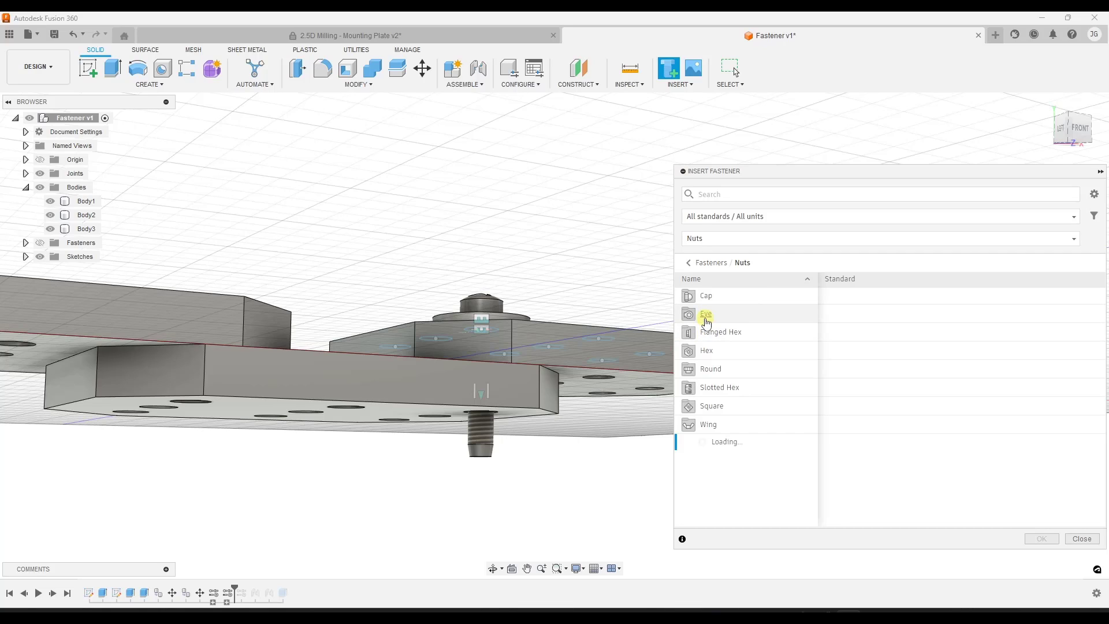
left_click(707, 351)
left_click(737, 315)
left_click(780, 317)
- Position the nut on the screw's shaft, using the lower plate's underside as the secondary geometry
left_click(482, 417)
scroll(482, 417, "up", 1)
left_click(442, 412)
scroll(505, 440, "up", 2)
middle_click_drag(509, 416, 530, 395, "shift")
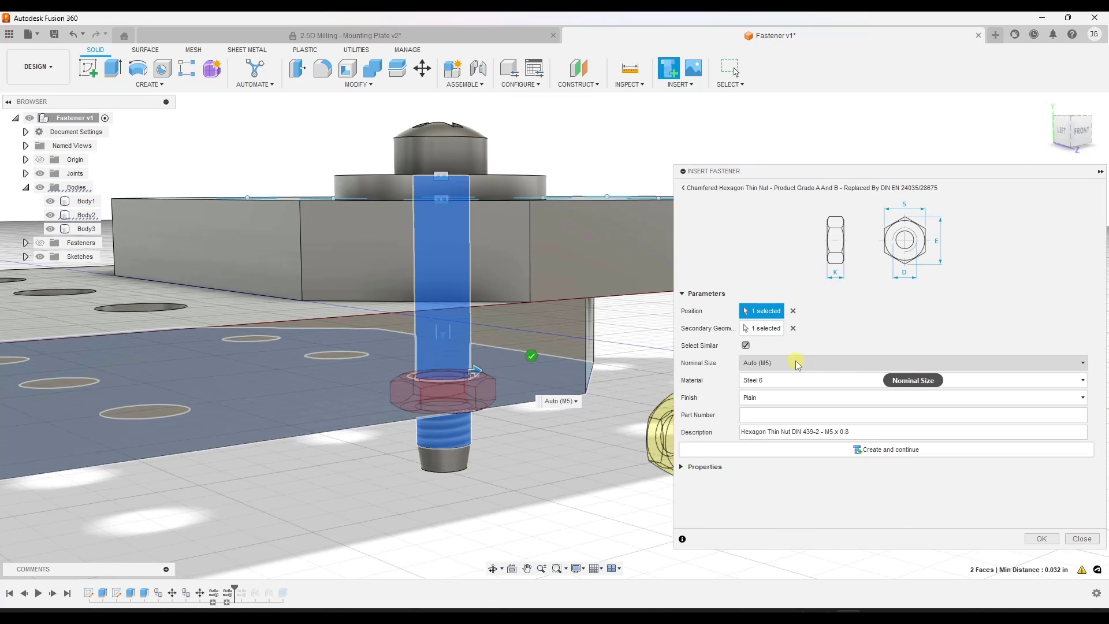
- Adjust the nut's nominal size to fit the screw and insert it
left_click(727, 450)
middle_click_drag(486, 420, 487, 329, "shift")
middle_click_drag(427, 354, 450, 355, "shift")
key("Return")
middle_click_drag(526, 309, 378, 400, "shift")
- Choose the Large Indented Hex Head Tapping Screw Type C from the hex head bolts and screws
scroll(552, 328, "down", 3)
scroll(318, 394, "up", 5)
left_click(670, 69)
double_click(705, 296)
left_click(721, 425)
left_click(766, 263)
left_click(717, 350)
left_click(720, 295)
left_click(786, 295)
- Place the hex head screw on all nine holes of the other upper plate with Select Similar enabled
scroll(528, 289, "up", 3)
left_click(546, 291)
scroll(520, 312, "down", 5)
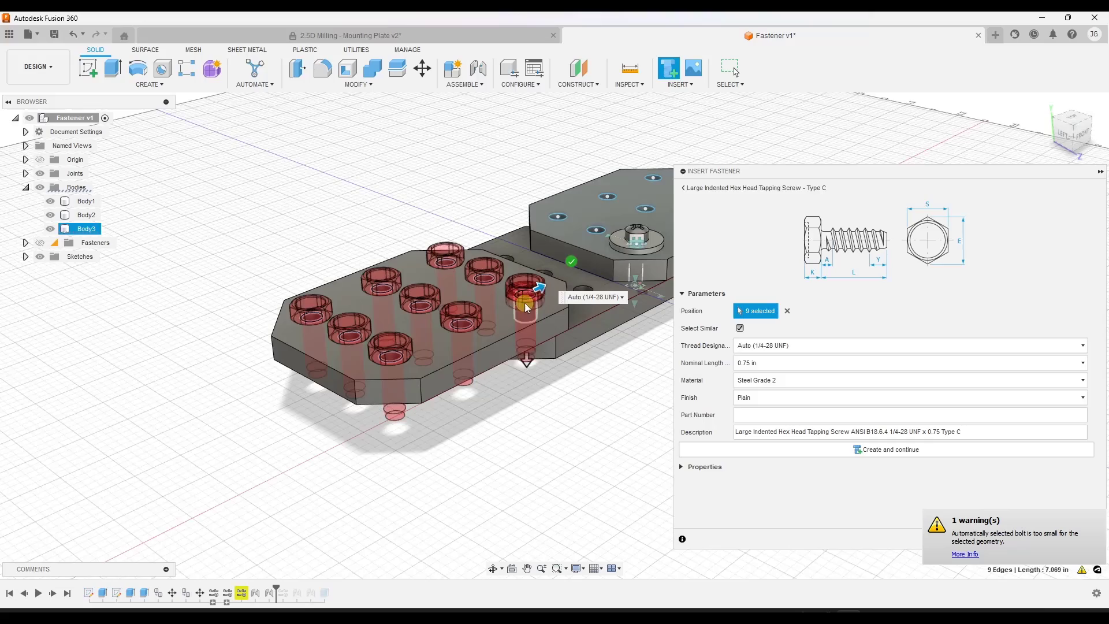
middle_click_drag(491, 360, 444, 383)
scroll(443, 383, "up", 2)
scroll(421, 376, "up", 2)
left_click(740, 329)
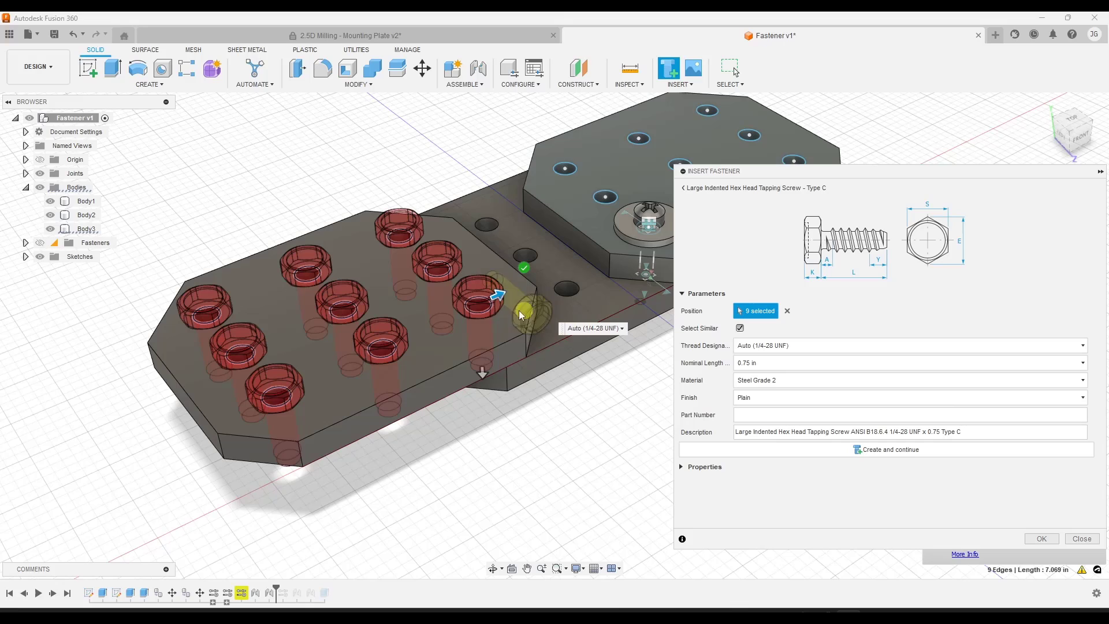
- Set the nominal length of the nine hex head screws to 1.00 in
scroll(477, 312, "up", 1)
scroll(479, 312, "up", 1)
scroll(477, 312, "down", 2)
mouse_move(487, 332)
middle_mouse_down("shift")
mouse_move(480, 326)
mouse_move(480, 339)
middle_mouse_up("shift")
left_click_drag(447, 327, 449, 354)
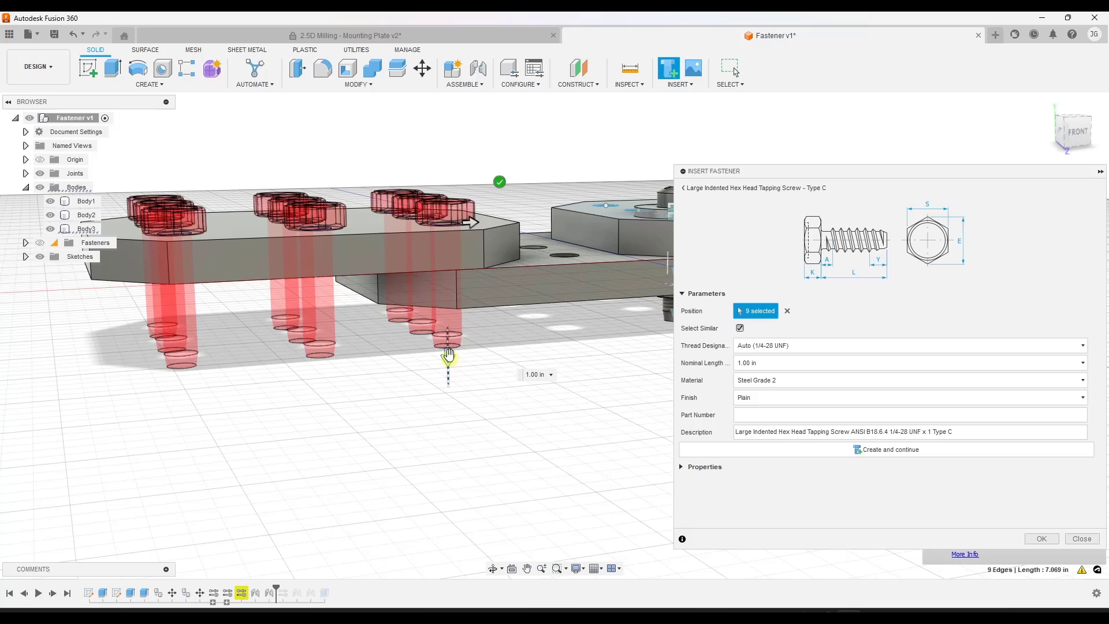
- Set the hex head screws' thread designation to 1/4-20 UNC and insert them
scroll(484, 243, "up", 6)
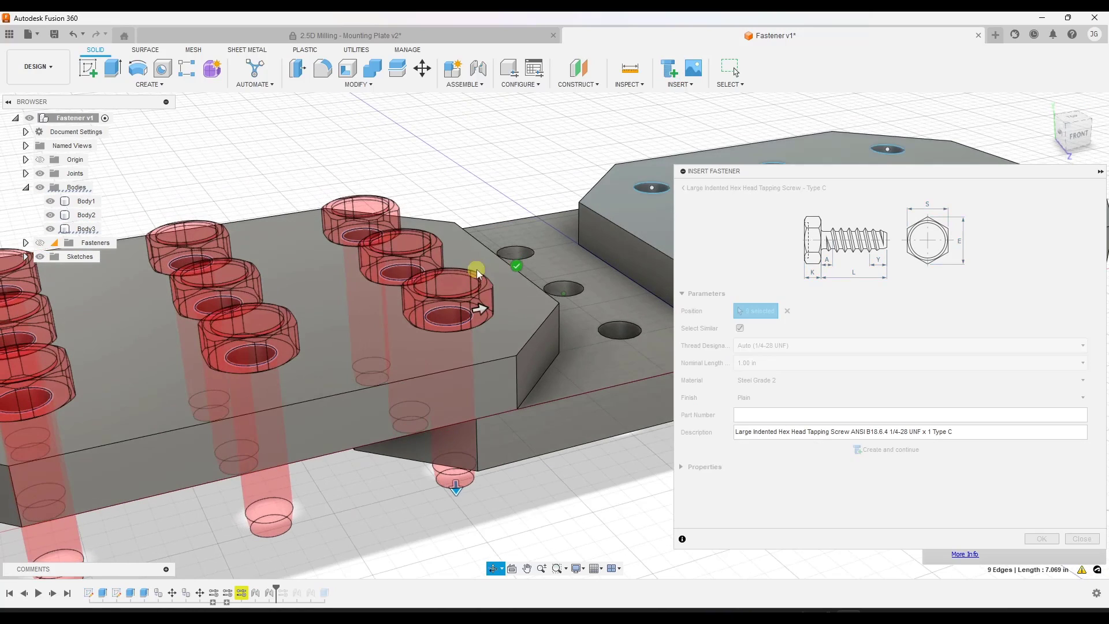
left_click(475, 310)
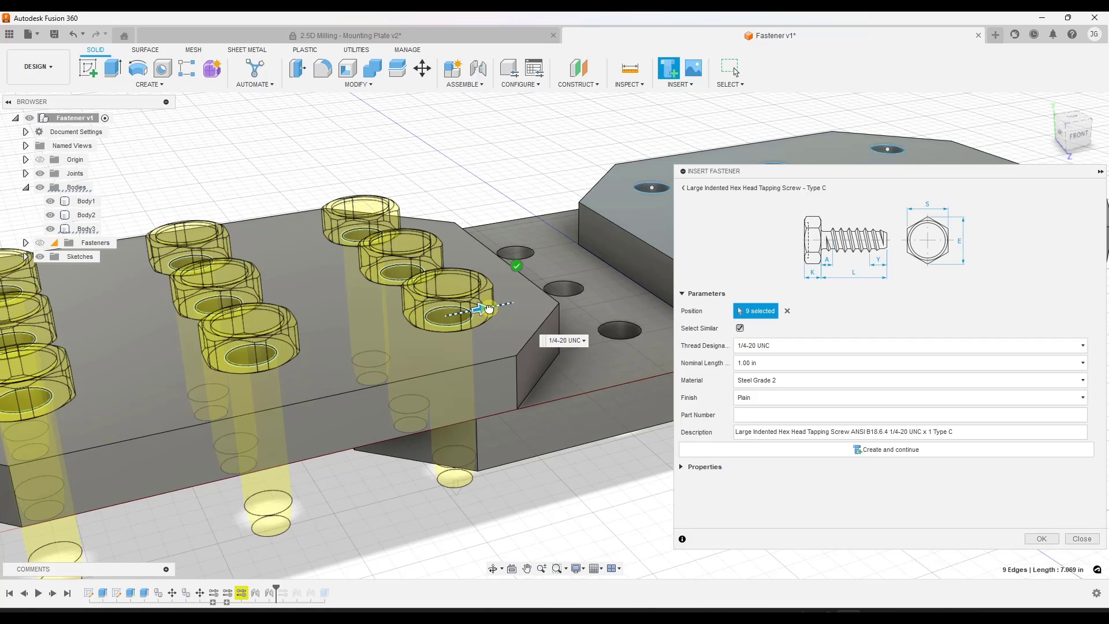
left_click_drag(485, 311, 522, 309)
middle_click_drag(523, 309, 471, 405, "shift")
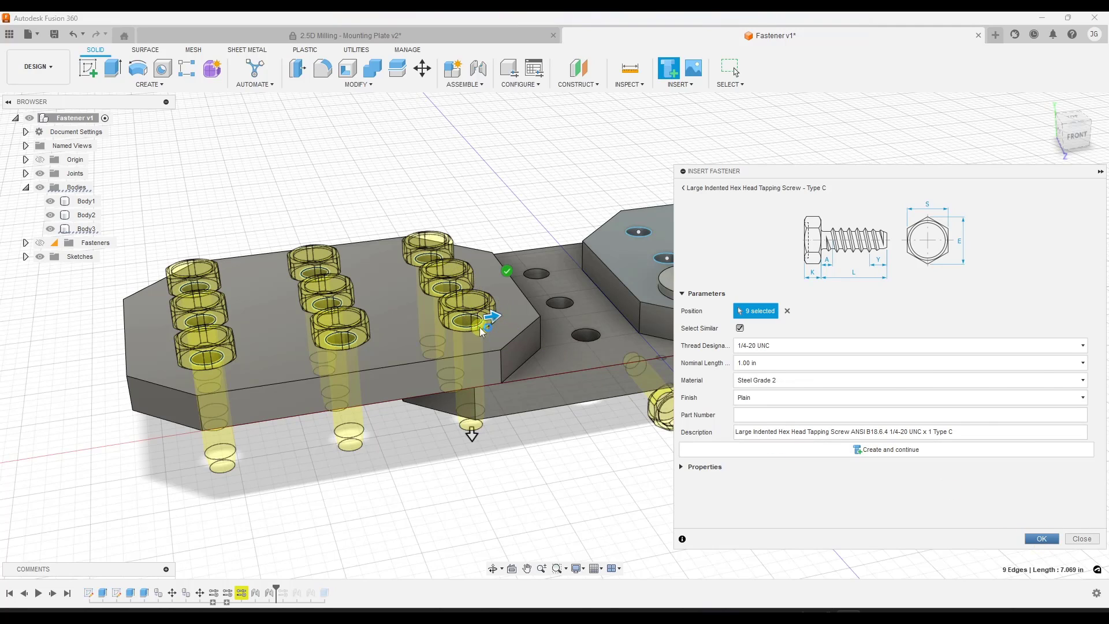
key("Return")
middle_click_drag(466, 339, 484, 323, "shift")
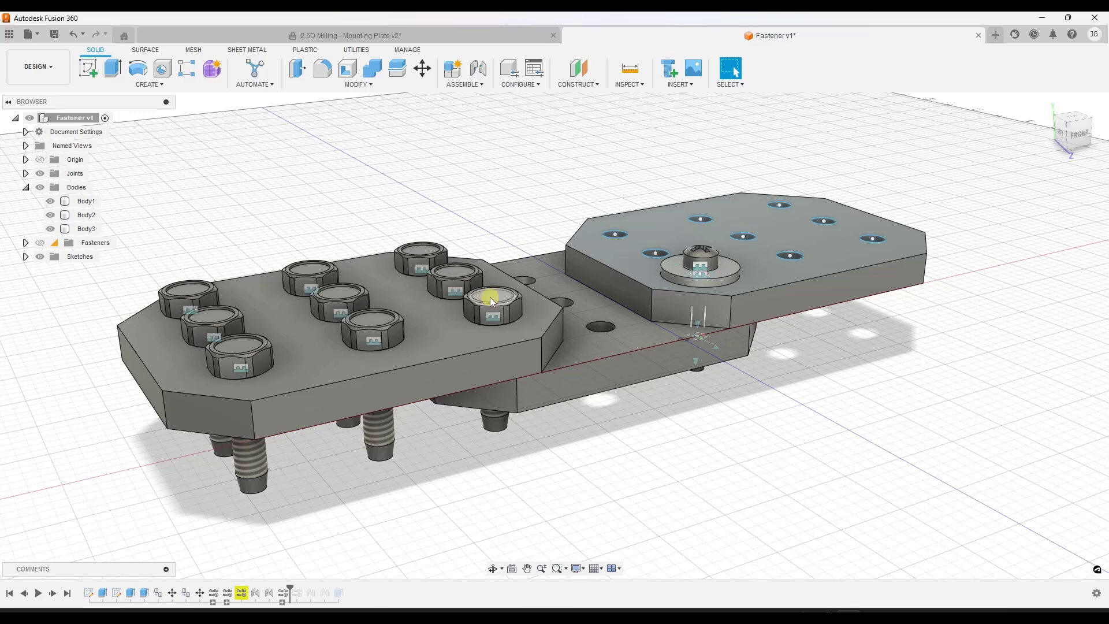
- Choose the BS 4320 Black Metal Washer E from the plain washers in the fastener library
left_click(671, 69)
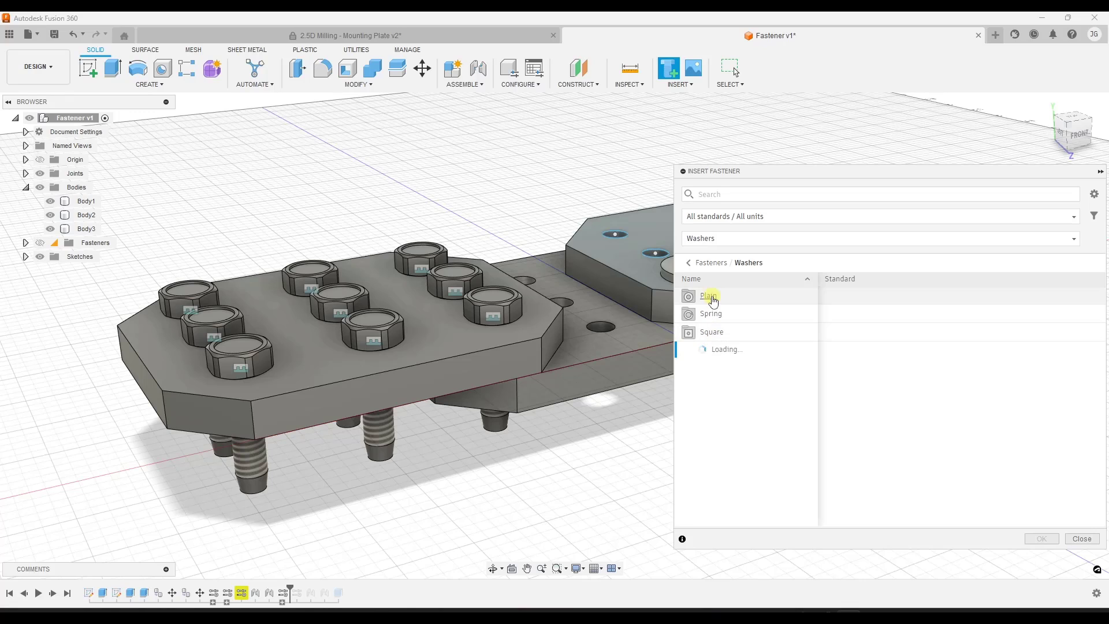
left_click(714, 297)
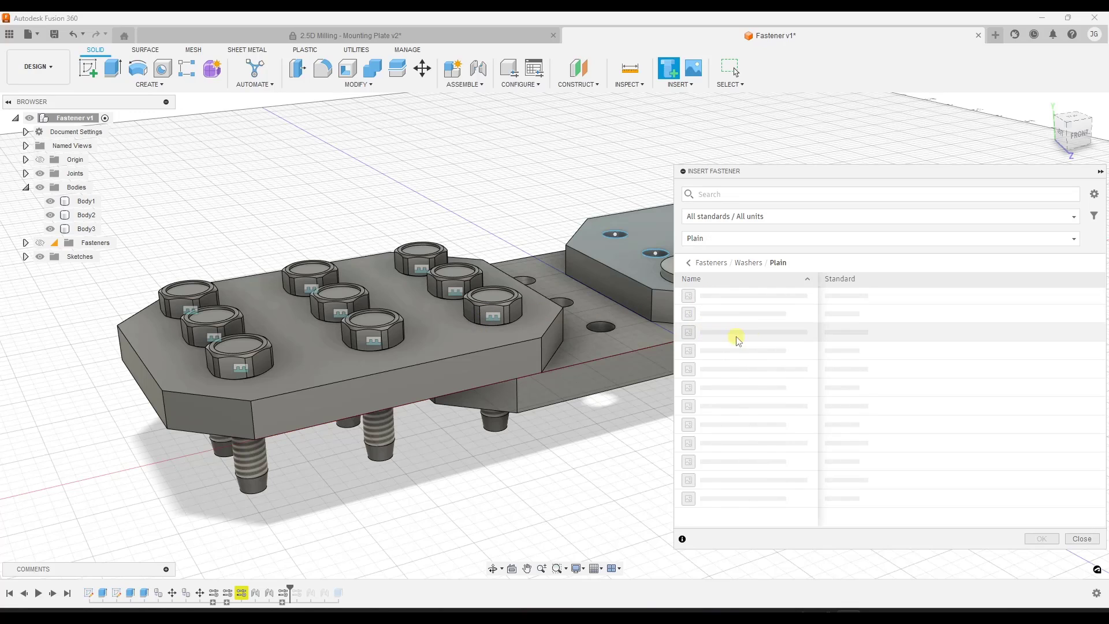
left_click(736, 295)
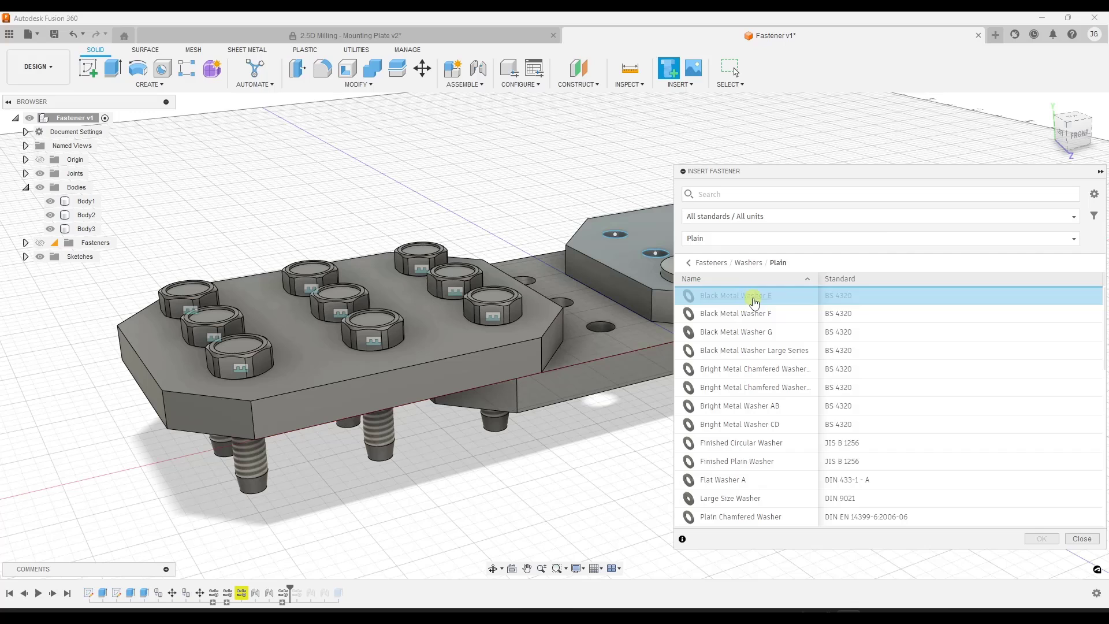
- Place the washers under all nine hex screw heads, adjust their nominal diameter, and insert them
scroll(512, 321, "up", 2)
left_click(505, 321)
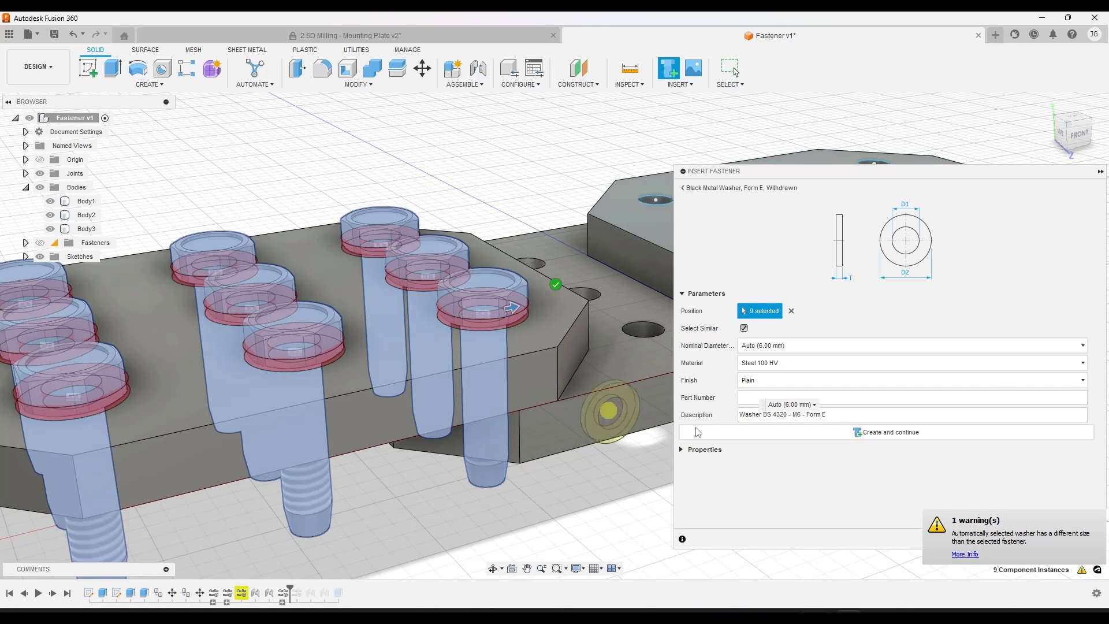
left_click(697, 432)
mouse_move(529, 311)
left_mouse_down()
mouse_move(514, 306)
mouse_move(537, 304)
left_mouse_up()
key("Return")
middle_click_drag(525, 308, 498, 277, "shift")
scroll(497, 276, "up", 3)
scroll(502, 277, "down", 1)
- Edit the nine inserted washers and set their nominal diameter to 6.00 mm
left_click(297, 593)
right_click(297, 593)
left_click(502, 399)
left_click_drag(545, 293, 522, 294)
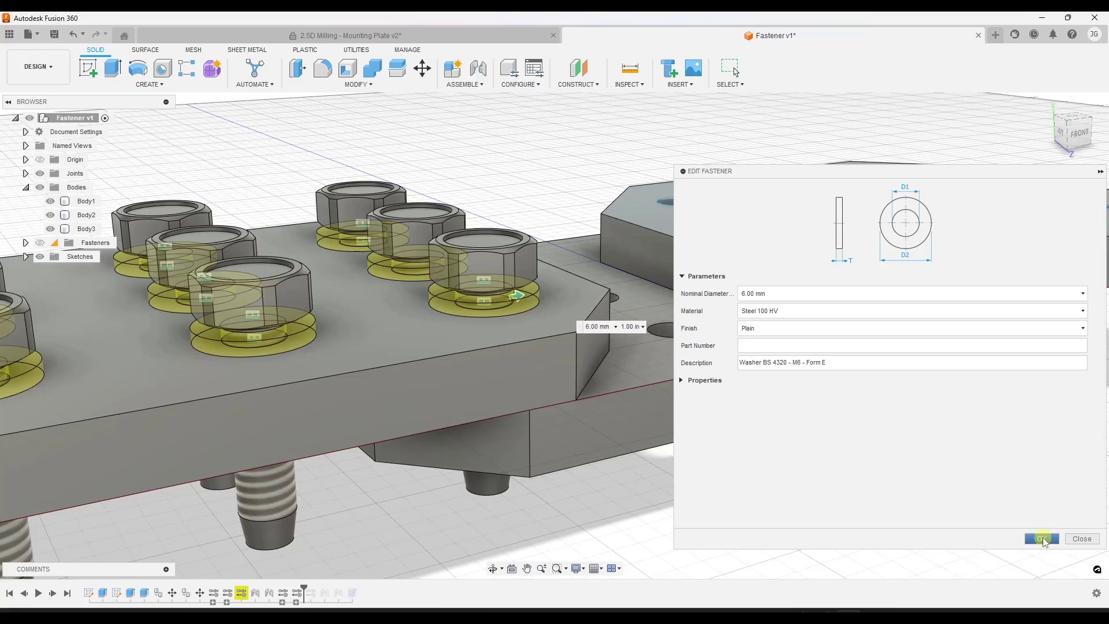
key("Return")
middle_click_drag(495, 295, 442, 373, "shift")
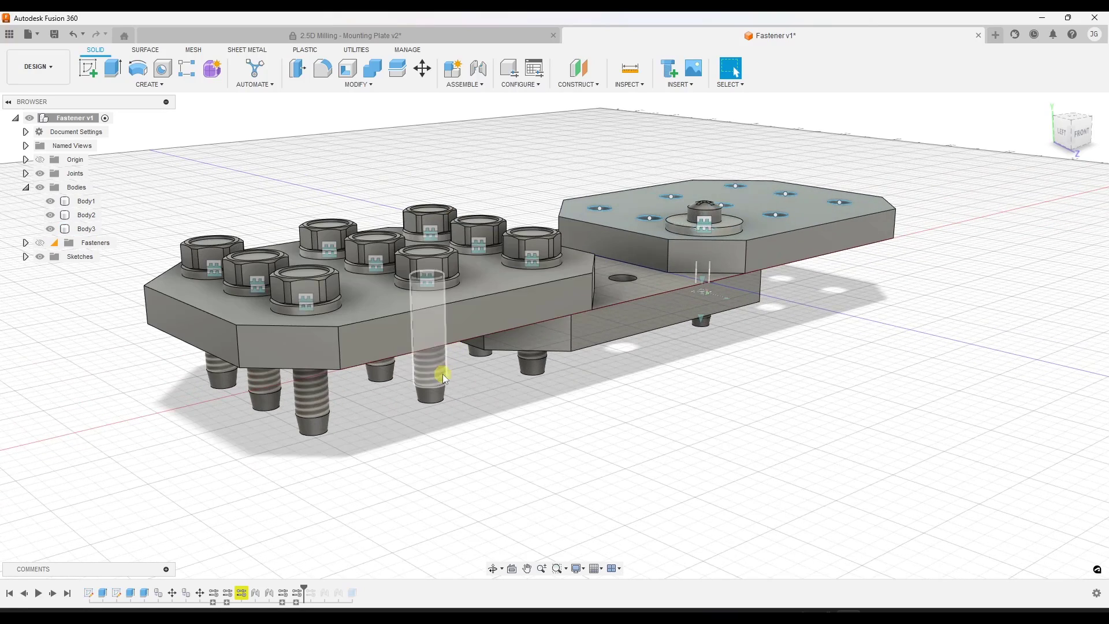
left_click(483, 276)
middle_click_drag(473, 290, 771, 160, "shift")
left_click(747, 262)
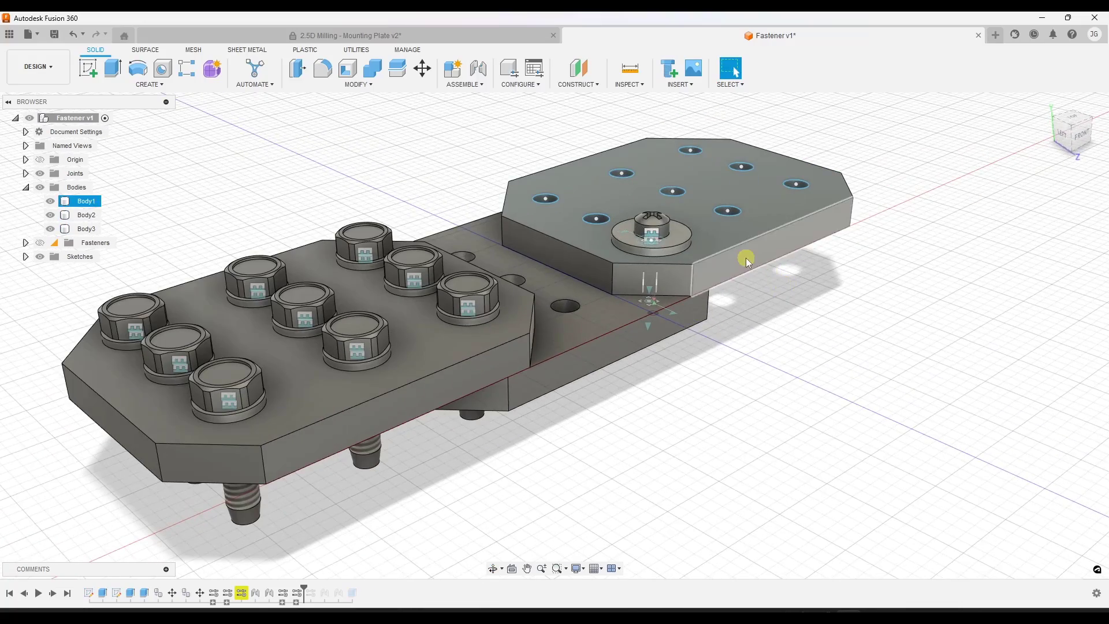